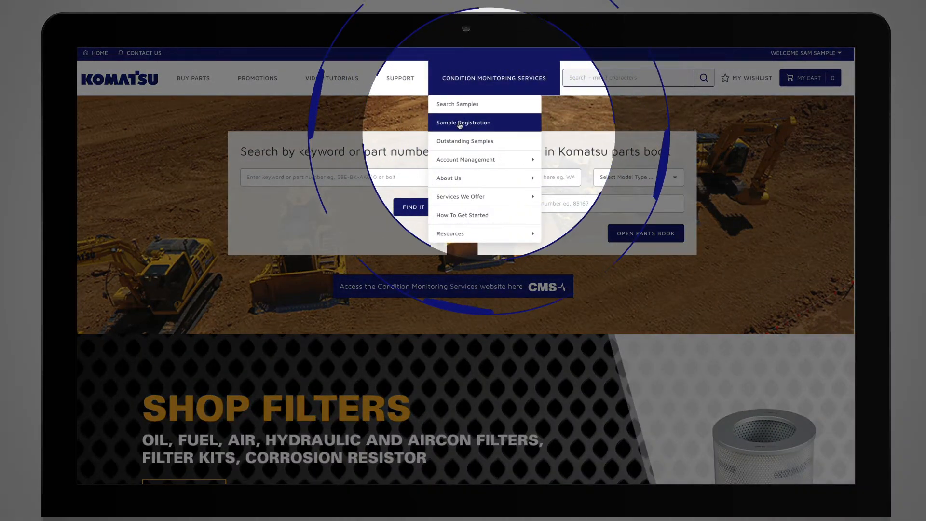
- Open Sample Registration under Condition Monitoring Services and select Earthmoving Company as the customer
click(459, 124)
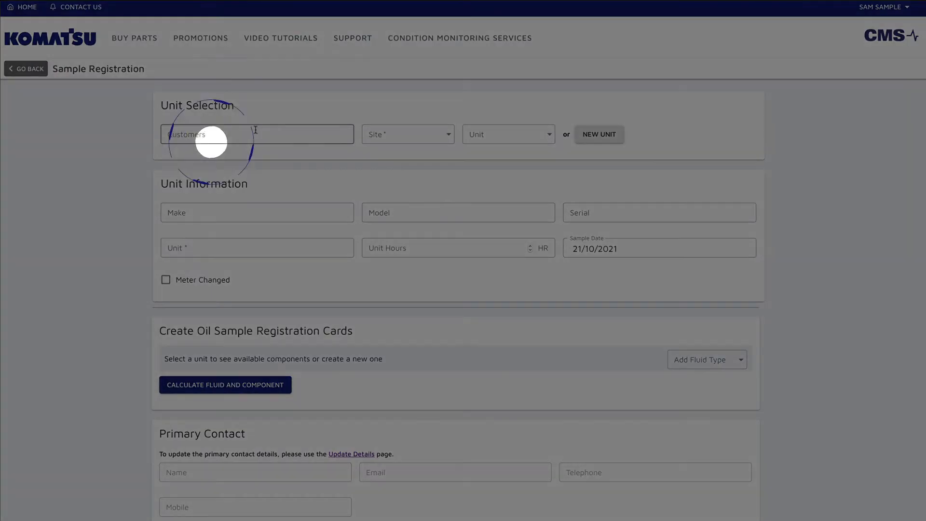
click(255, 133)
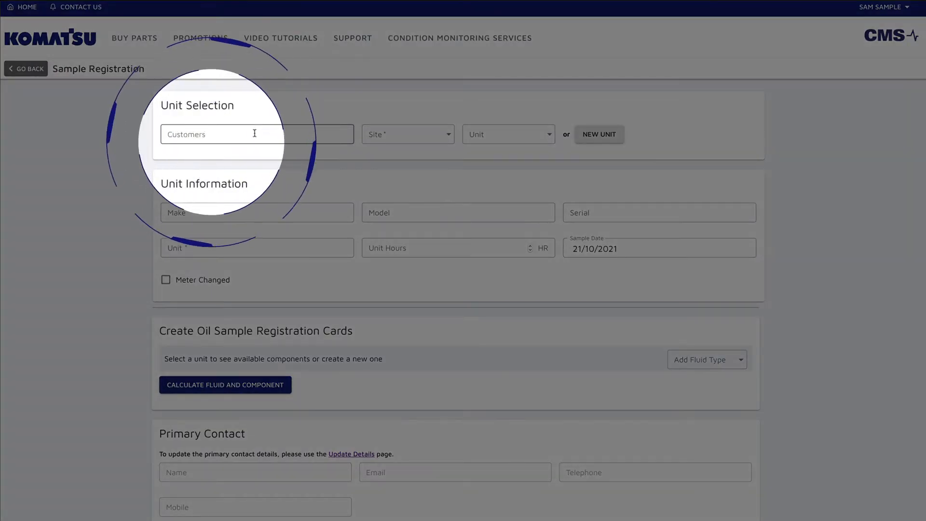
click(218, 160)
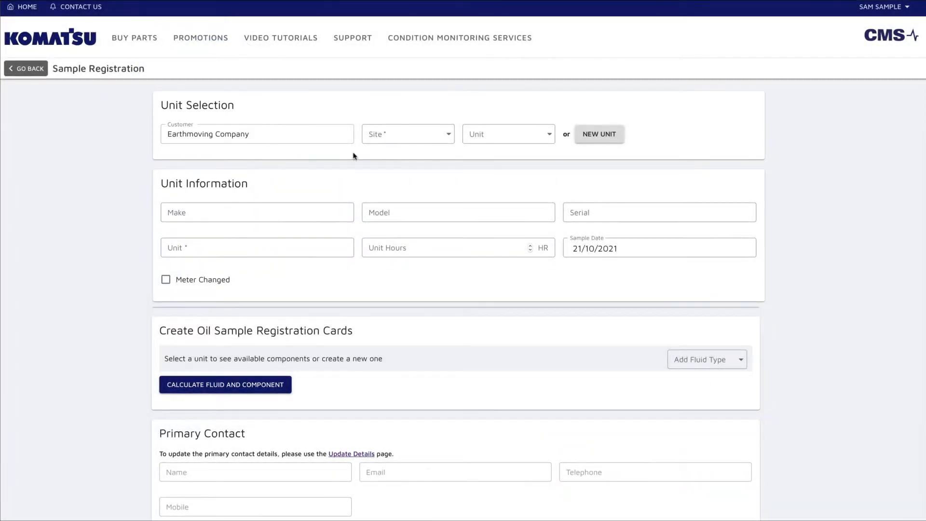
- Set the unit selection to site Sydney and unit DT007
click(379, 136)
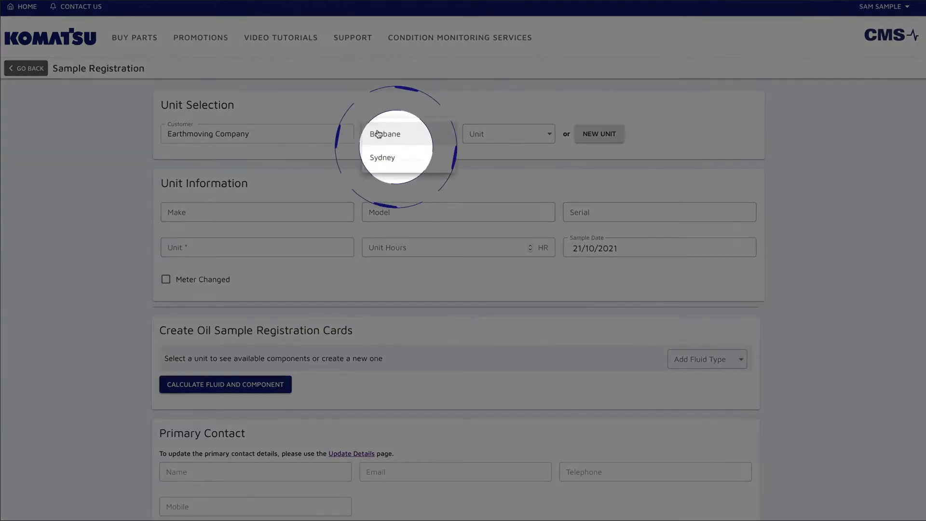
click(379, 158)
click(469, 141)
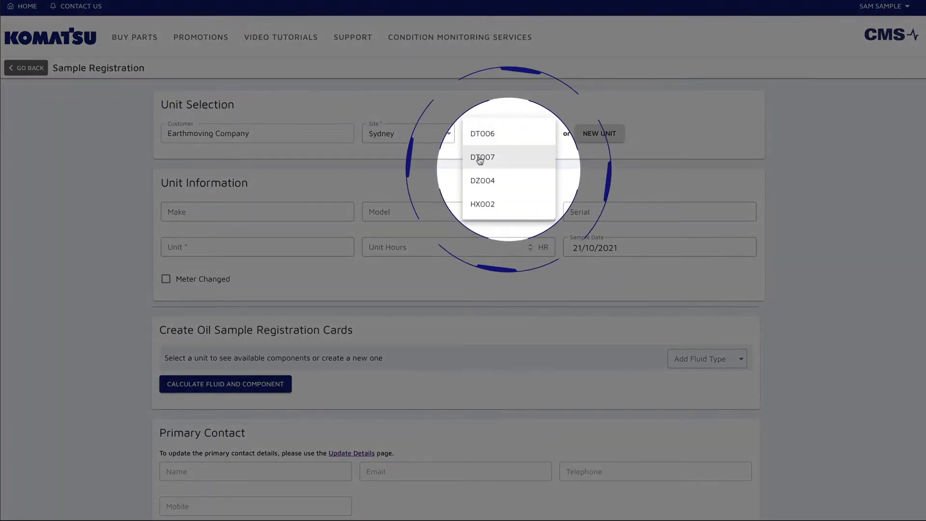
click(480, 158)
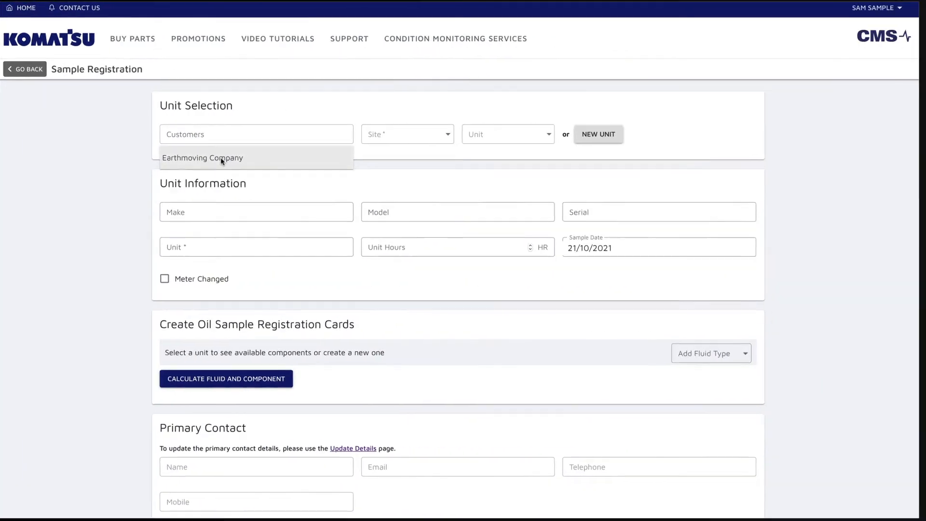
- Start a new unit for Earthmoving Company's Sydney site with make Komatsu and model PC55MR-5
click(221, 157)
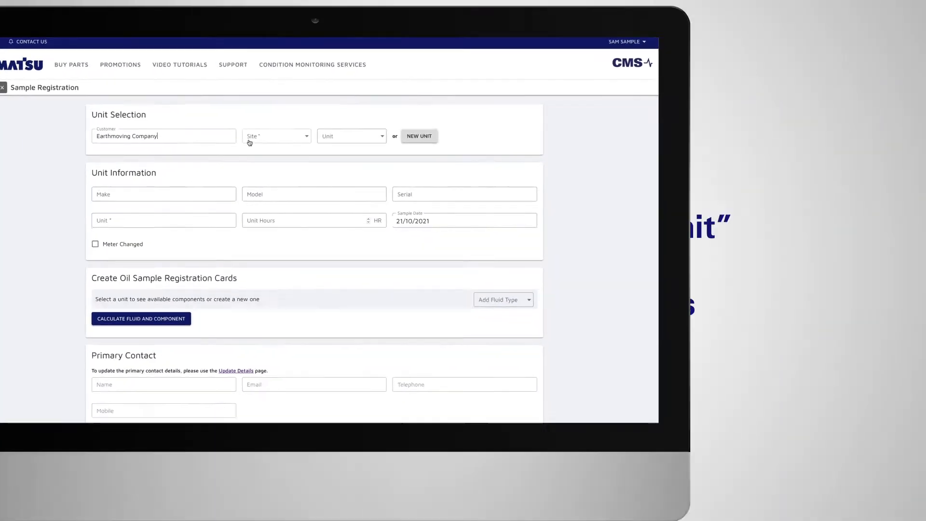
click(249, 140)
click(254, 153)
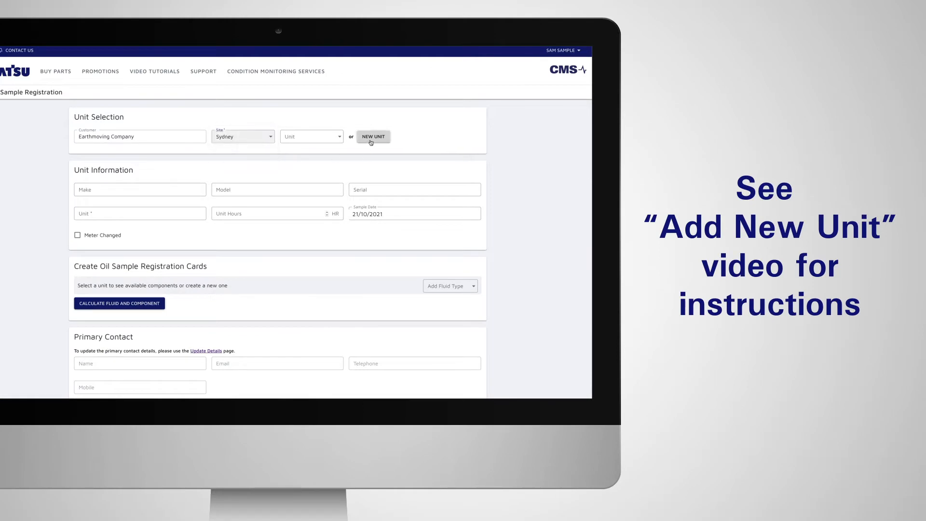
click(163, 188)
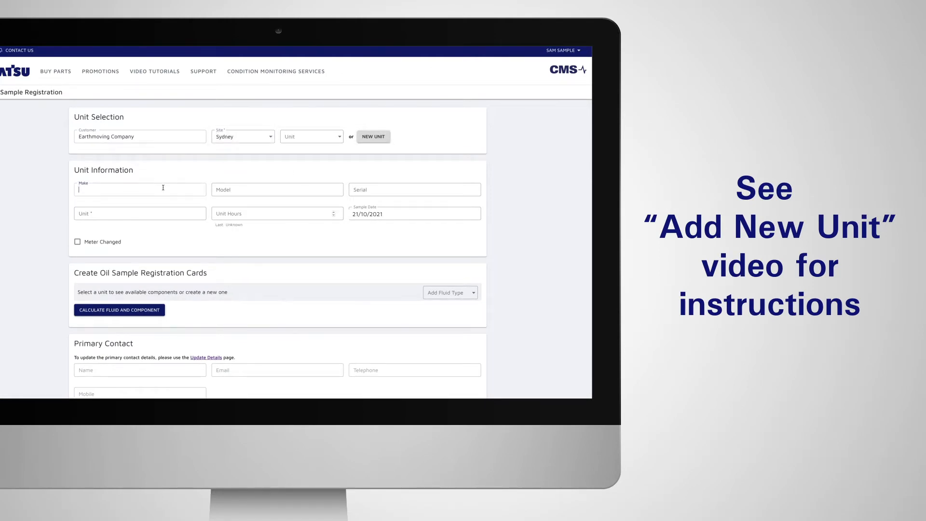
click(277, 190)
text(P)
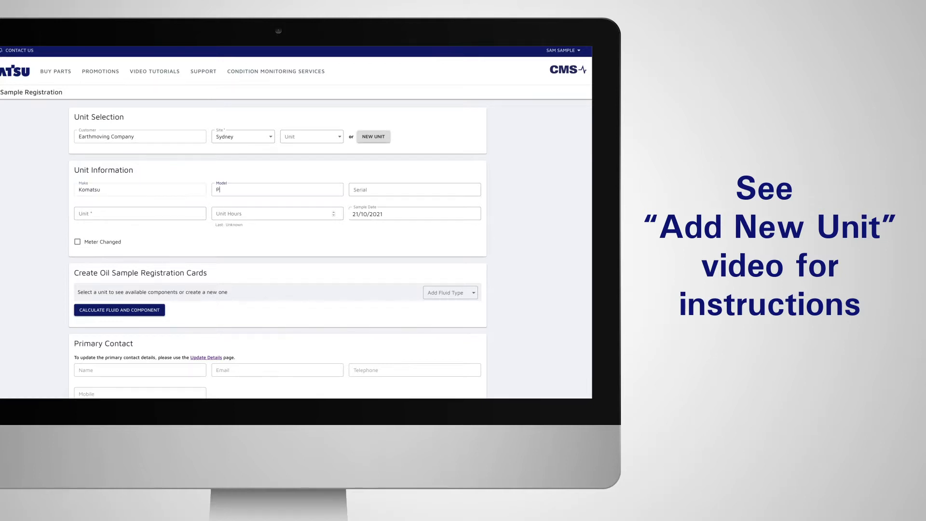
text(C55MR-5)
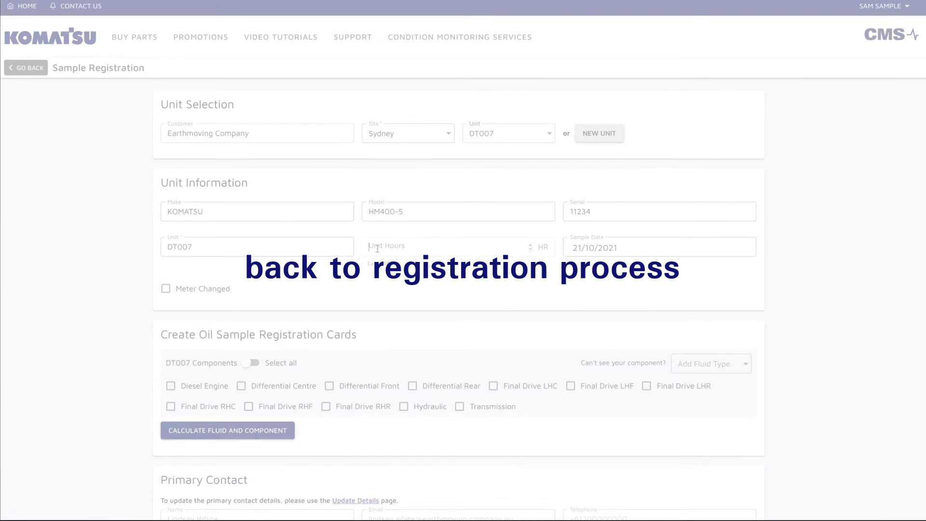
- Set the unit hours to 585 and select all DT007 components for the oil sample registration cards
text(58)
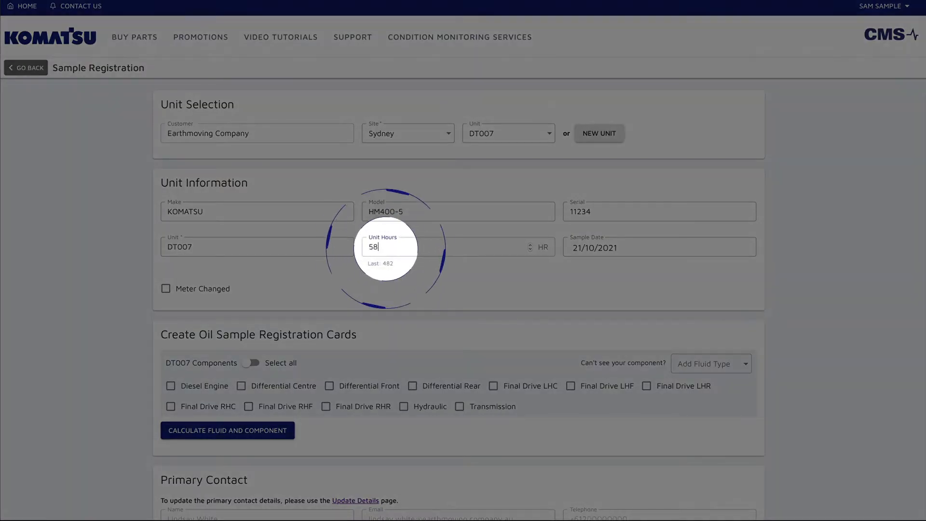
text(5)
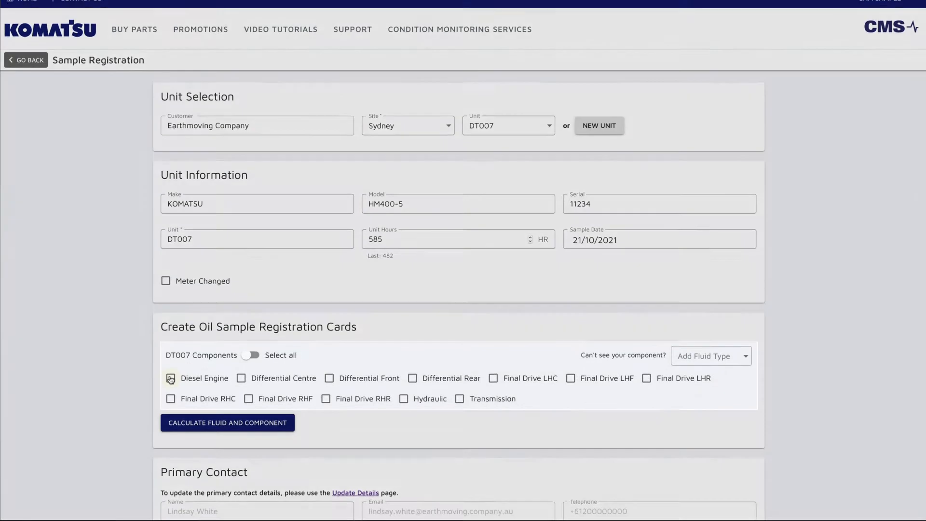
click(170, 378)
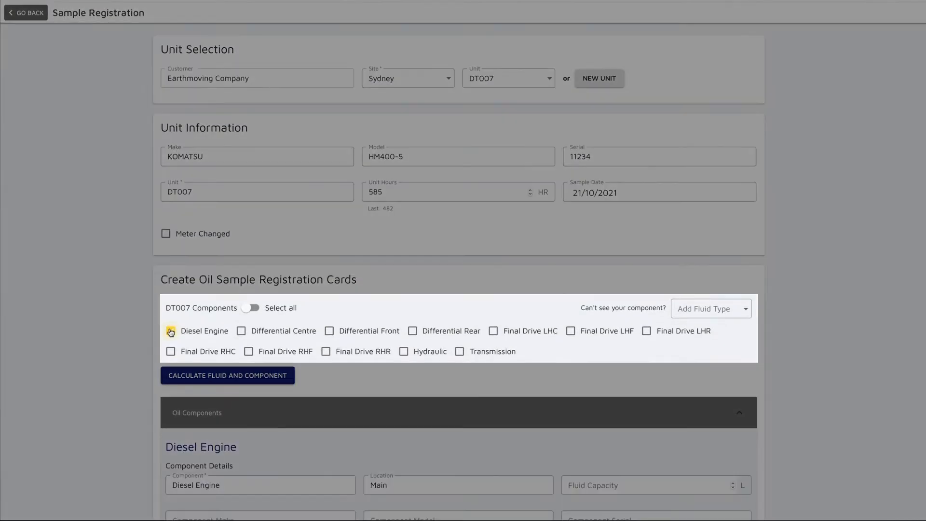
click(253, 308)
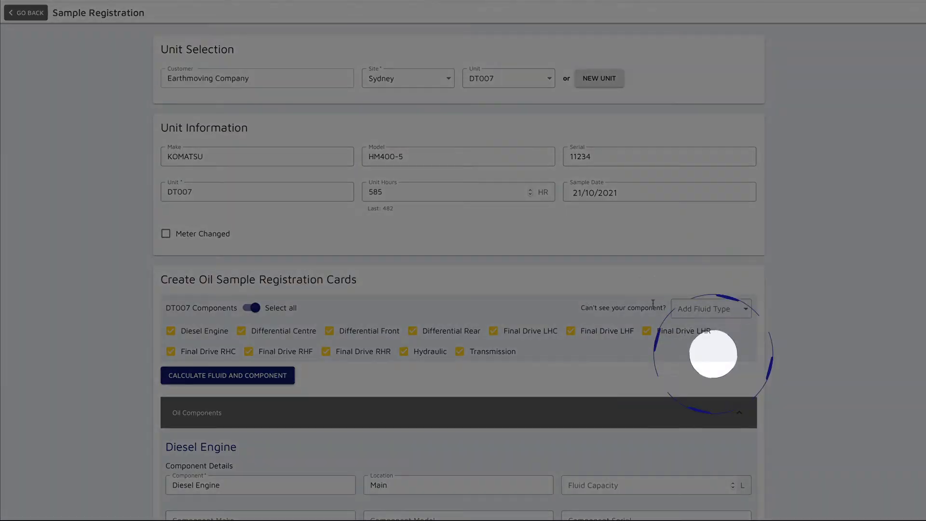
- Look through the fluid types available for adding a component that is not listed
click(692, 311)
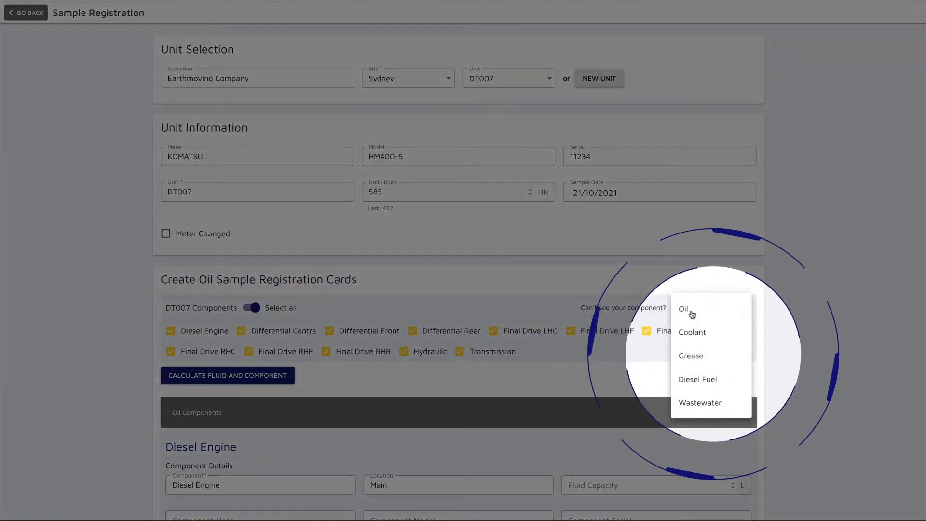
click(693, 358)
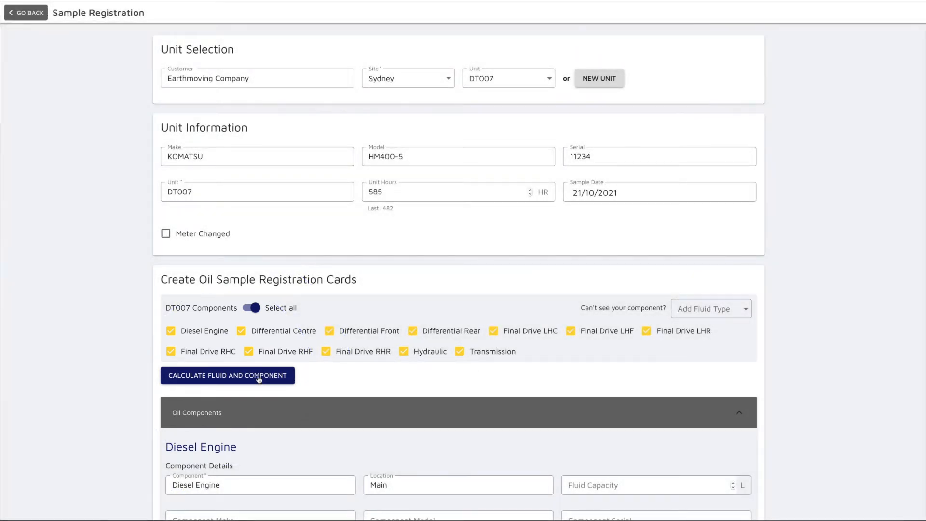
- Fill in the Diesel Engine component details with fluid capacity 50 L, make Komatsu and model SAA6D140E-7
scroll(259, 379, down, 8)
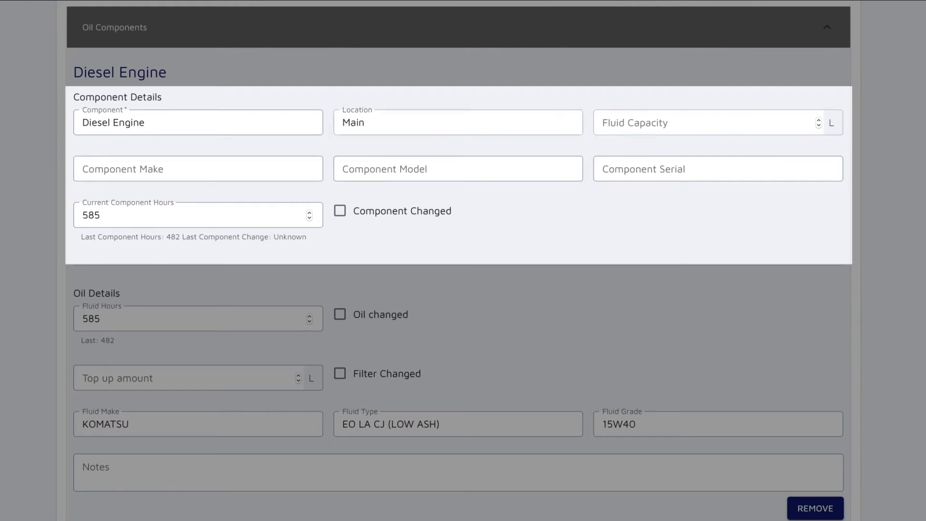
click(636, 124)
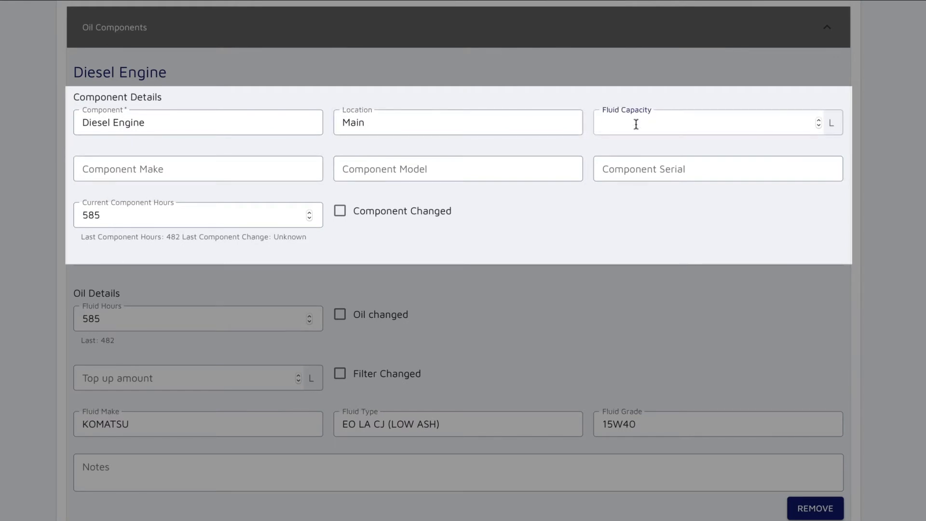
click(211, 165)
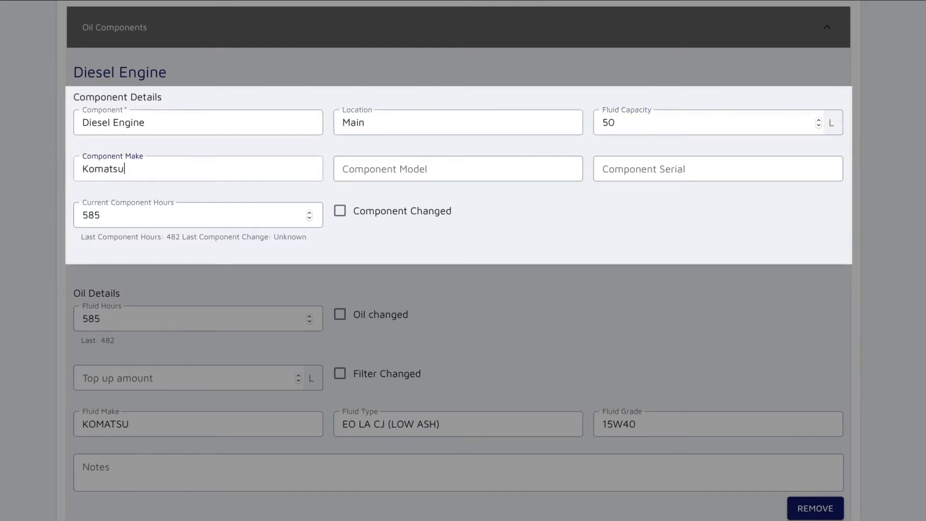
click(384, 168)
text(SAA6D140E-7)
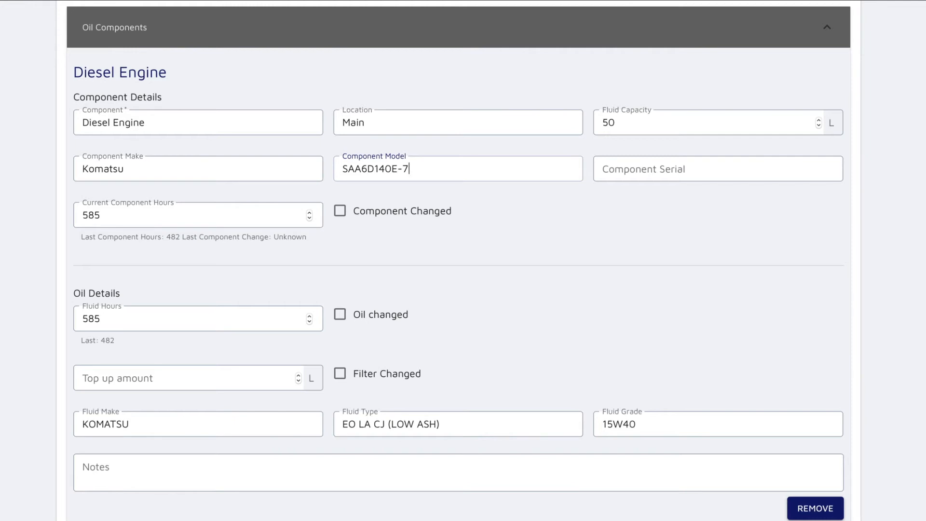
click(396, 235)
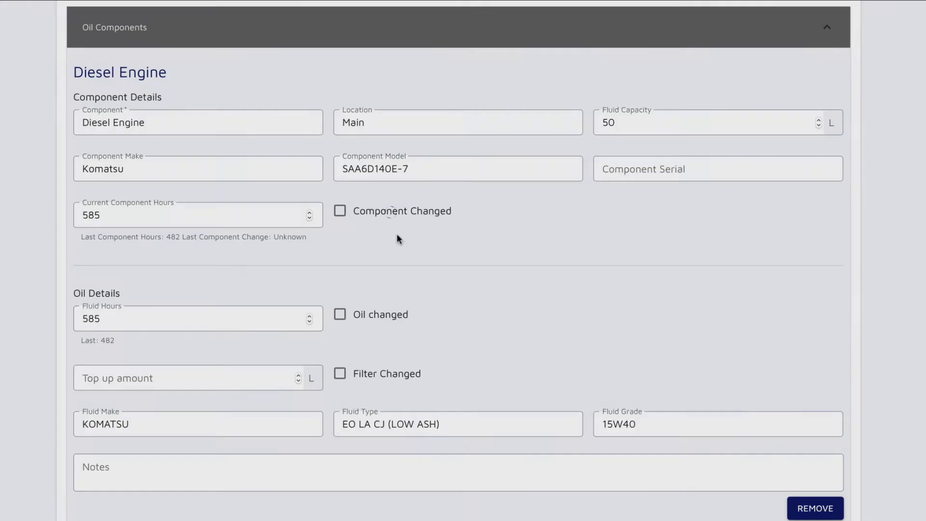
- Record a Diesel Engine component change at 509 unit hours dated 01/10/2020, and clear the Component Changed mark again
click(340, 210)
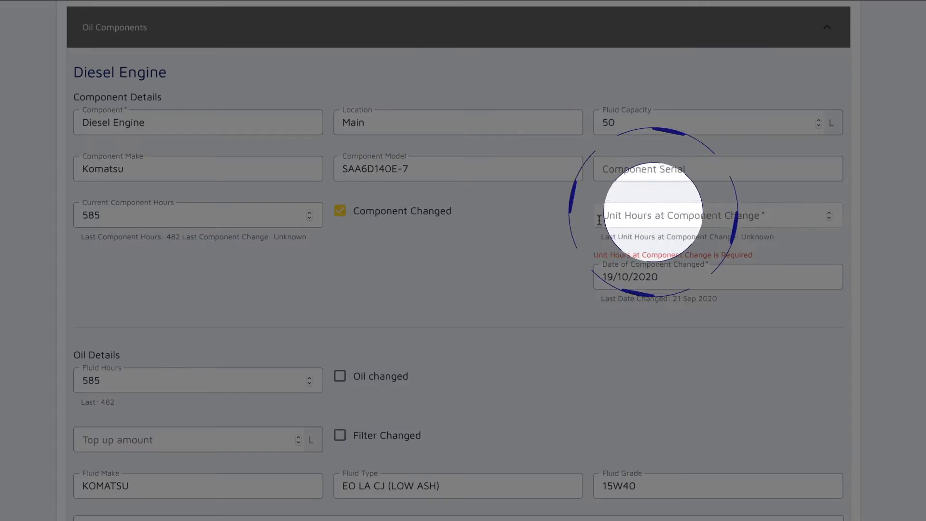
click(651, 215)
text(509)
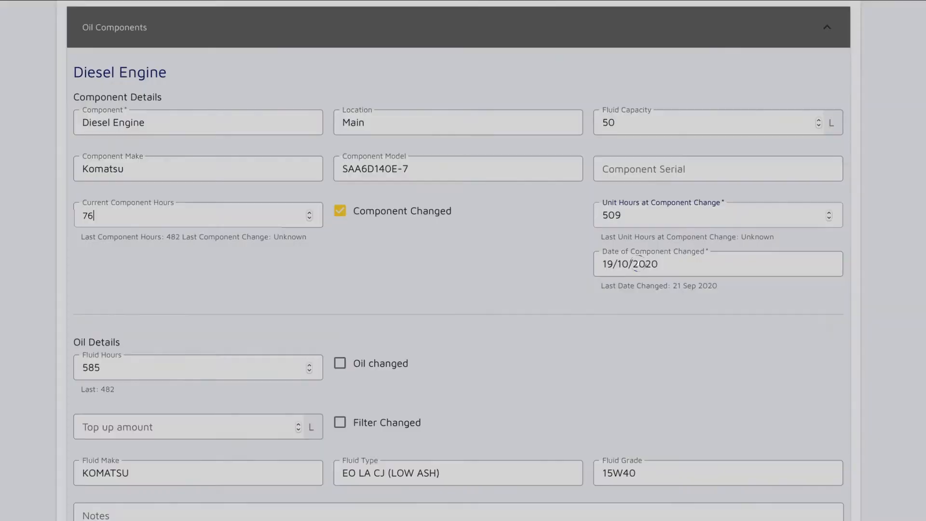
click(649, 265)
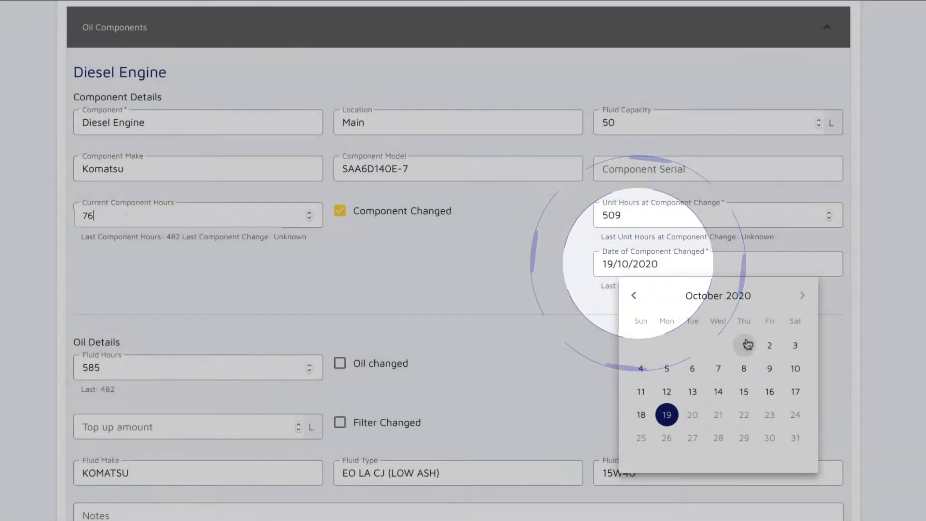
click(688, 345)
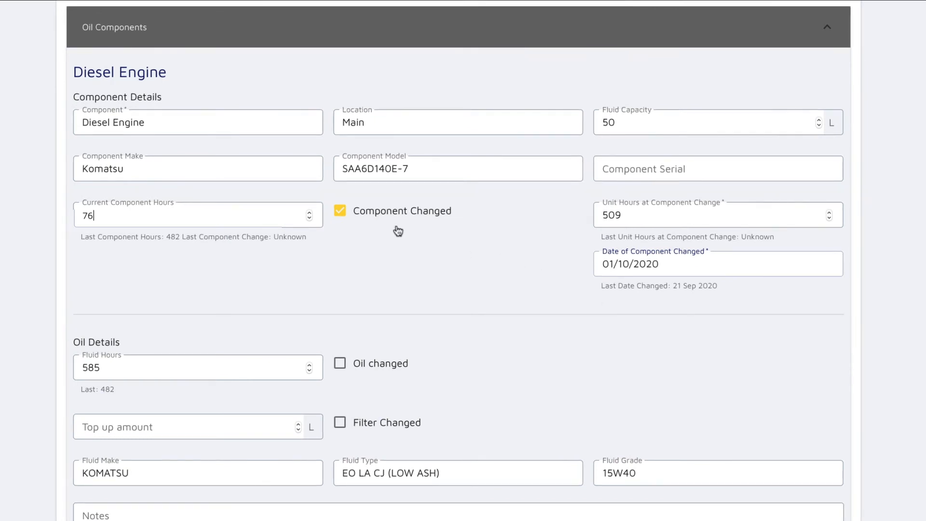
click(340, 211)
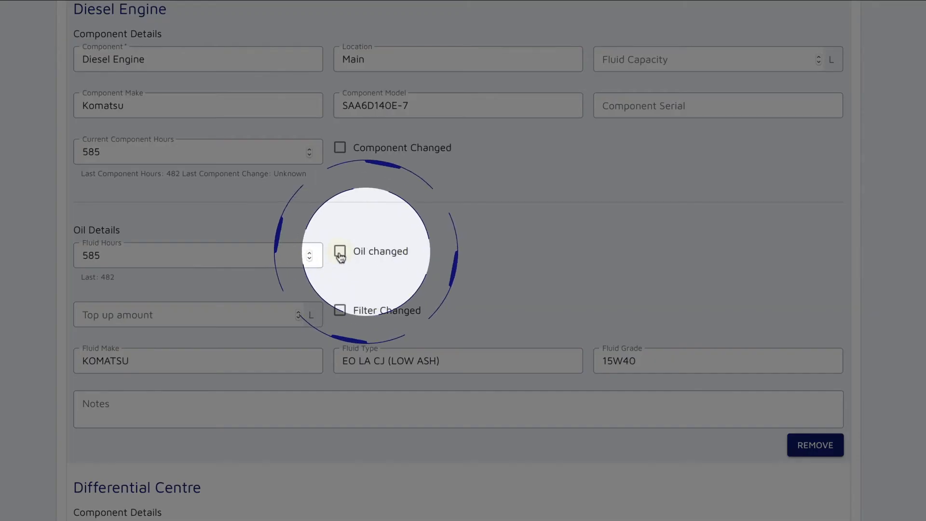
- Mark the Diesel Engine's oil as changed at 535 hours and enter a top up amount of 12 L
click(340, 251)
click(627, 253)
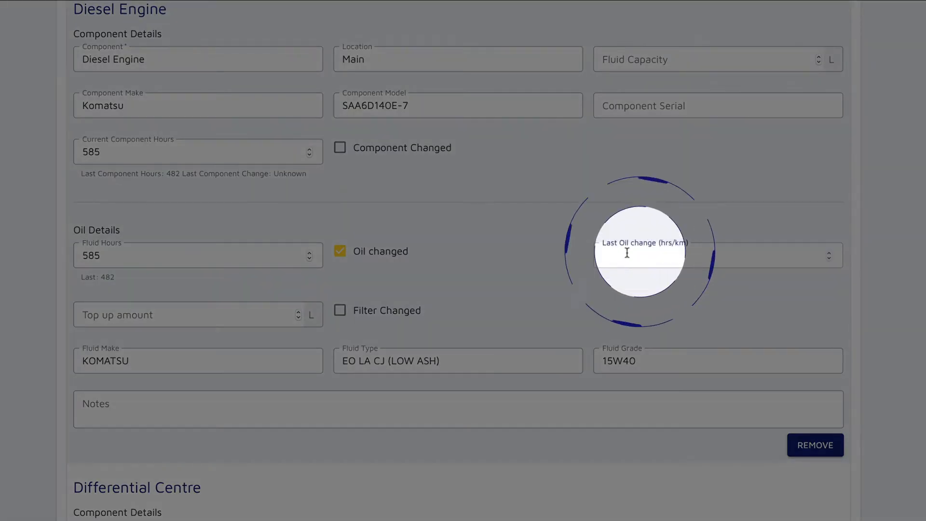
text(535)
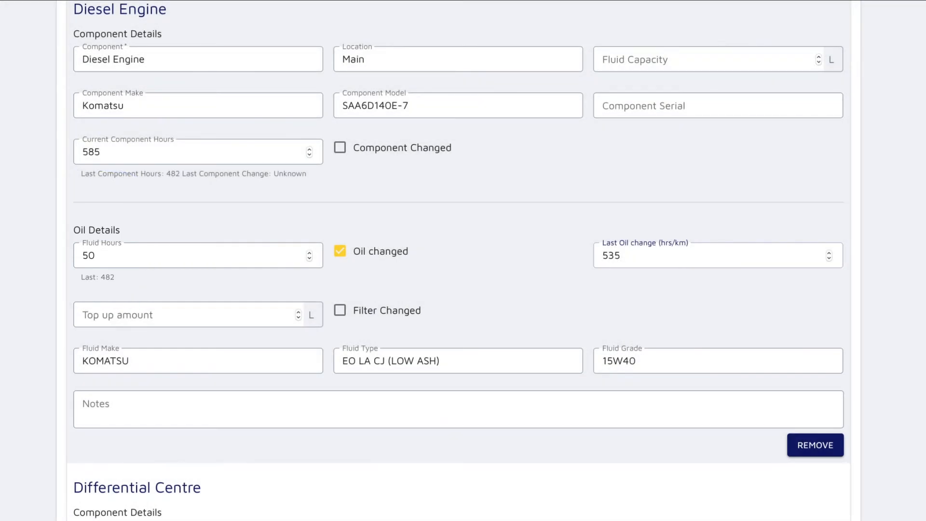
key(Tab)
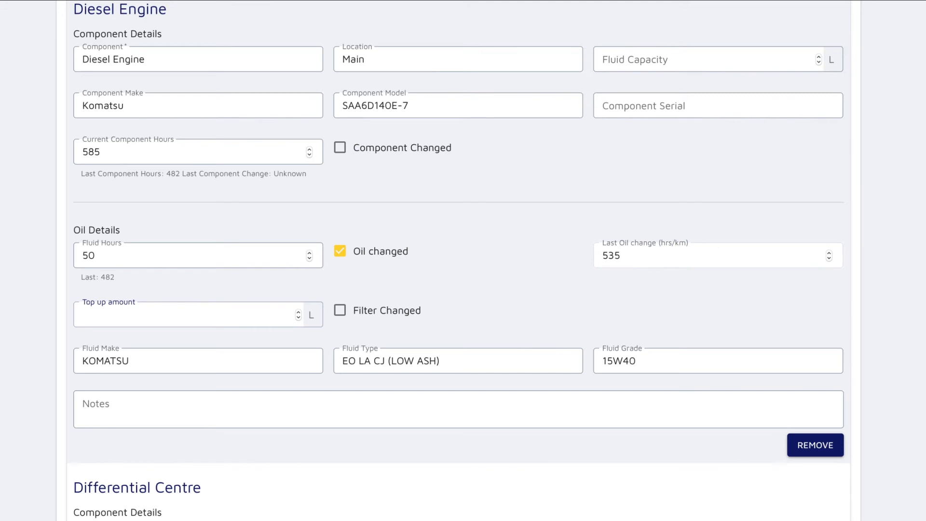
text(12)
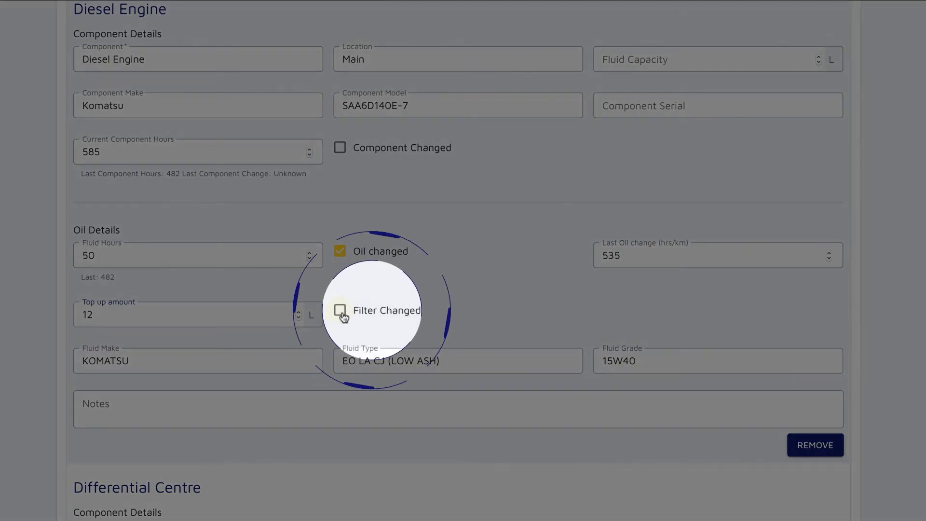
- Mark the Diesel Engine's filter as changed and add the note "Filter change at 535"
click(341, 314)
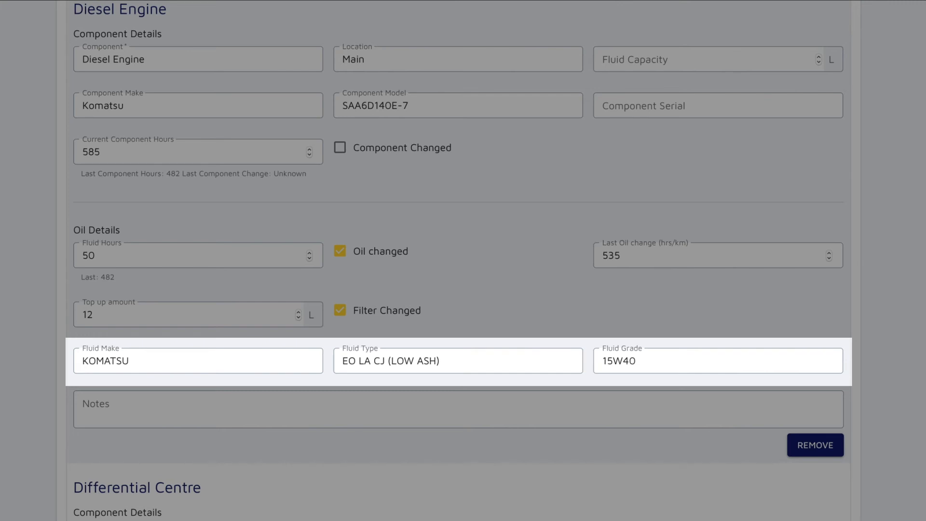
click(128, 403)
text(Filter change at 535)
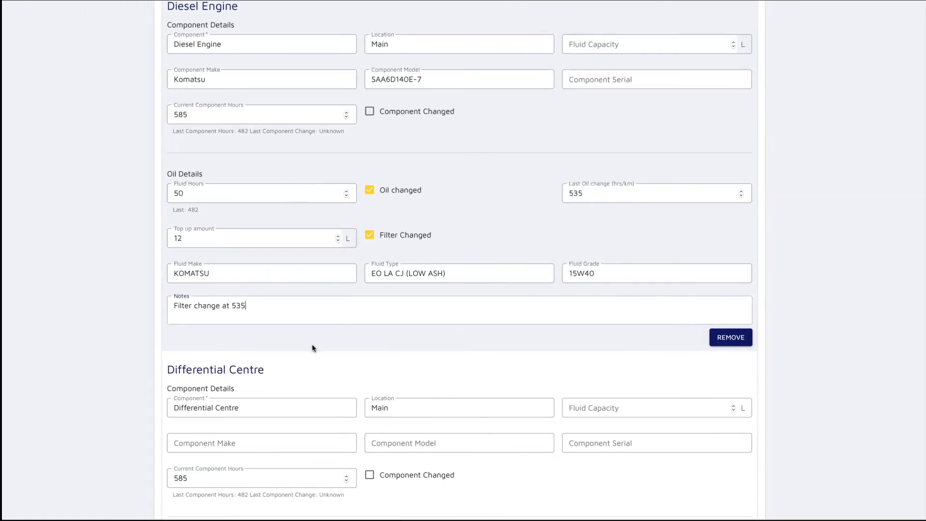
- Set the Differential Centre's fluid capacity to 30 L
scroll(312, 345, down, 3)
scroll(312, 347, down, 5)
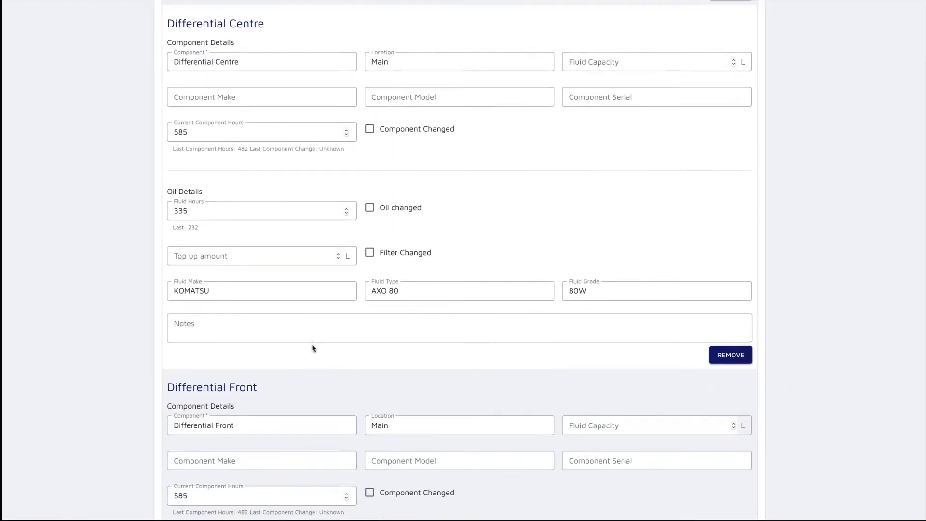
scroll(312, 348, down, 1)
text(30)
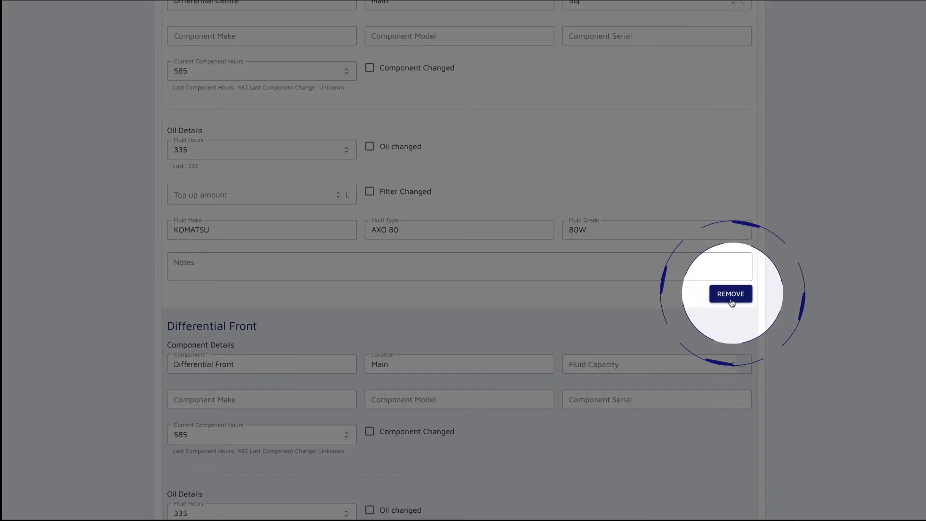
- Remove the Differential Centre component from the sample registration
click(730, 300)
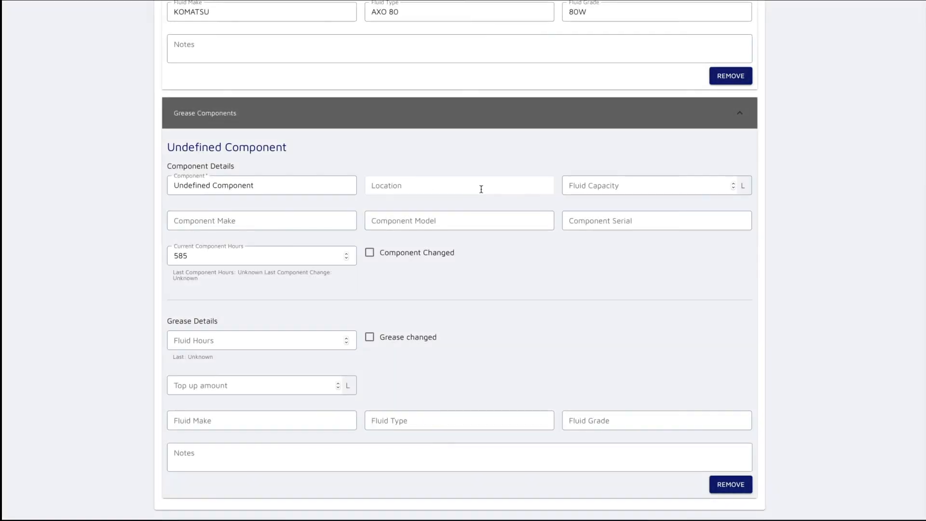
- Name the undefined grease component "Taper roller bearings" and set its location to Main
scroll(481, 190, down, 3)
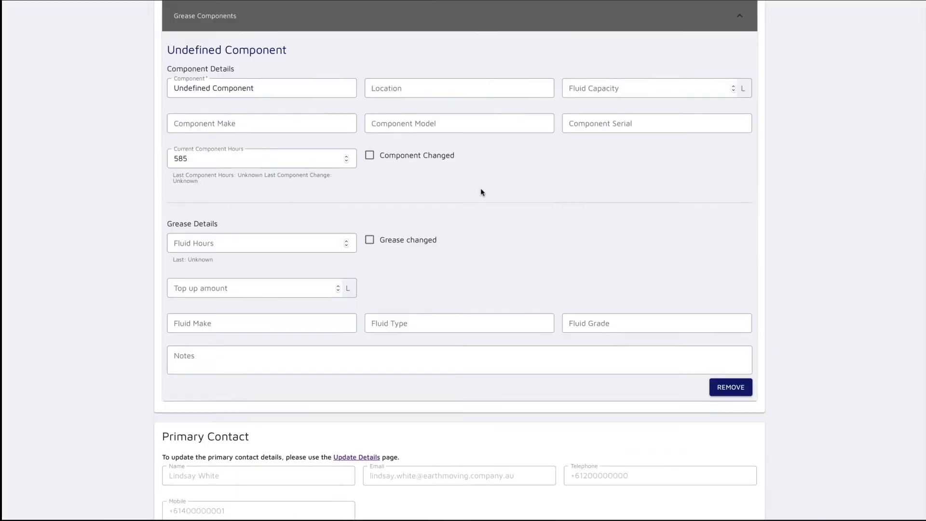
scroll(481, 192, down, 1)
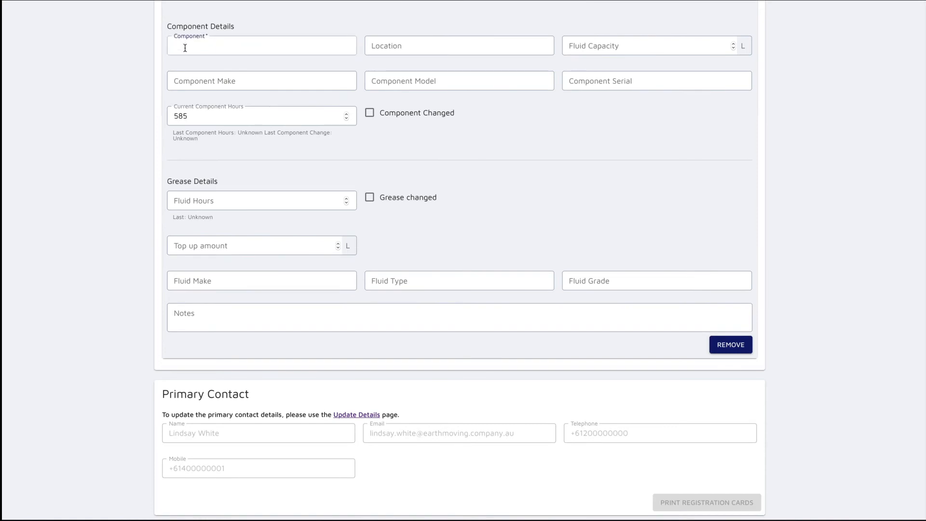
text(Taper roll)
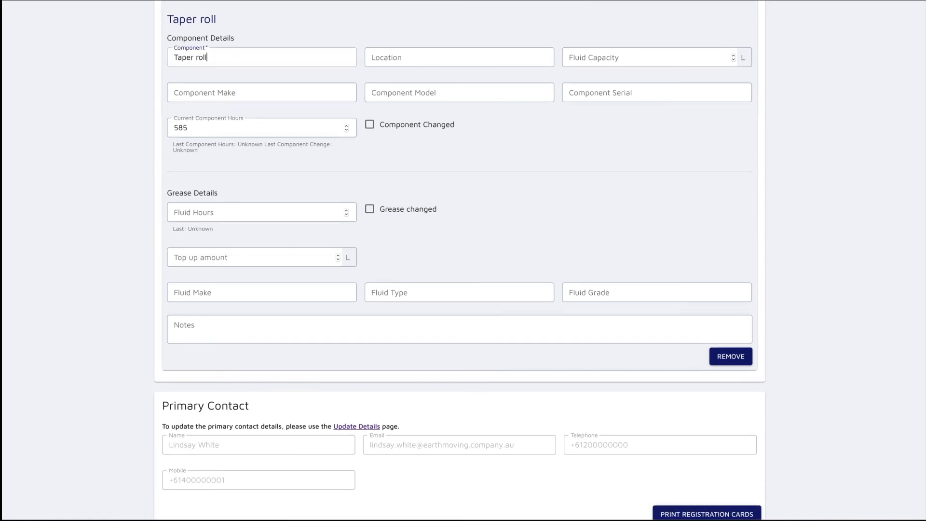
text(er bearings)
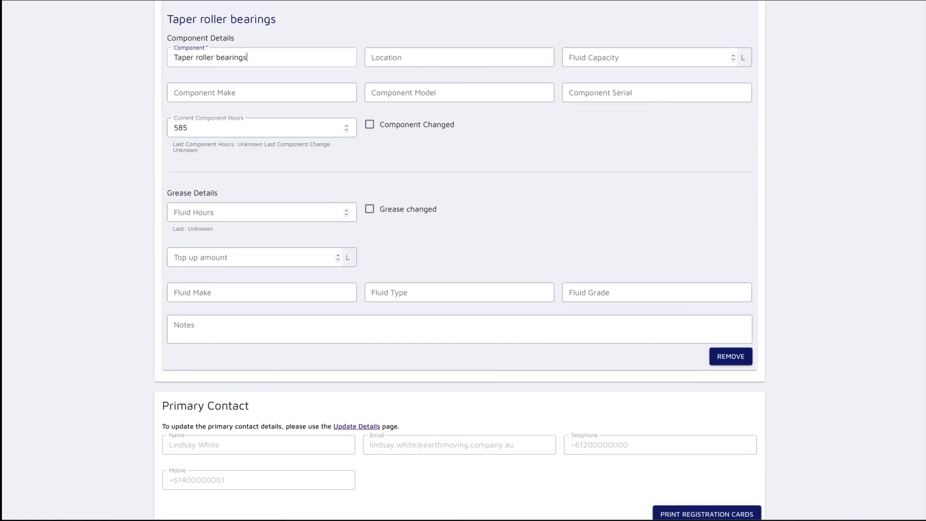
click(374, 57)
text(Main)
click(654, 61)
- Set the taper roller bearings' grease fluid hours to 585 and print the registration cards
click(258, 212)
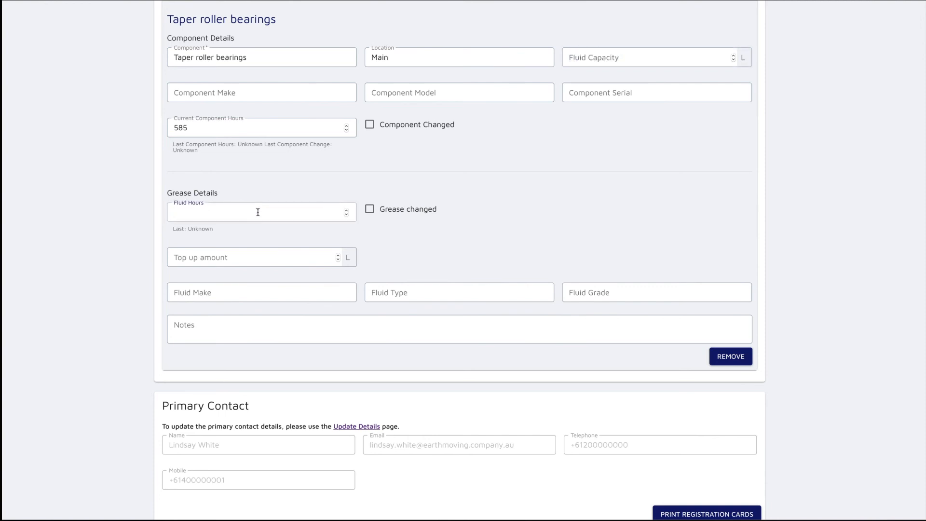
text(585)
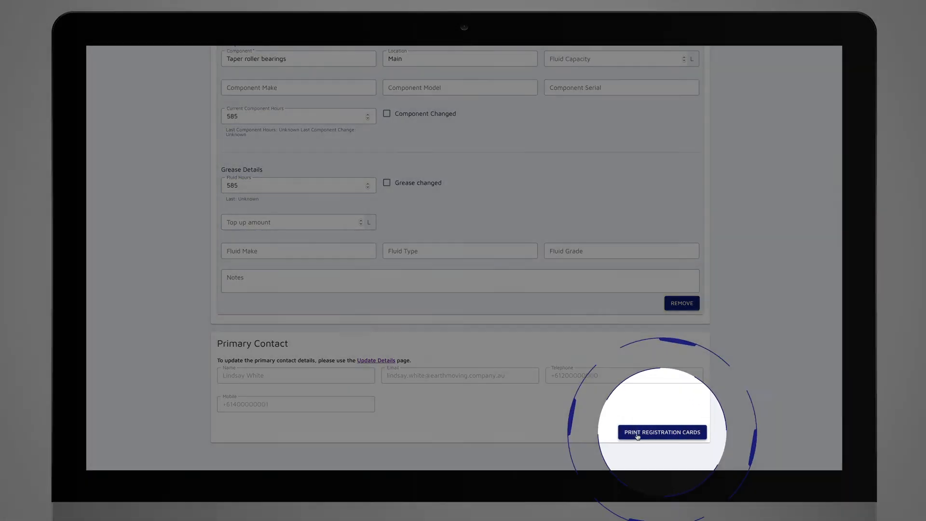
click(637, 432)
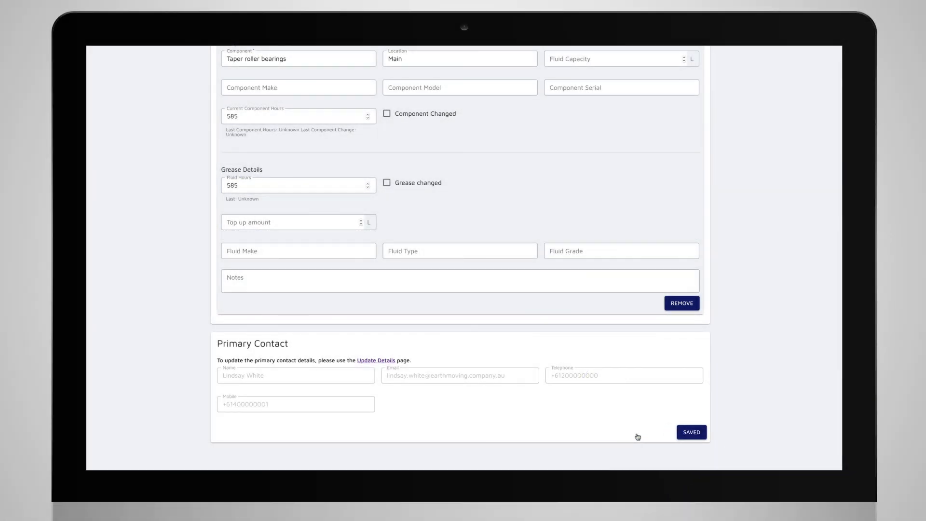